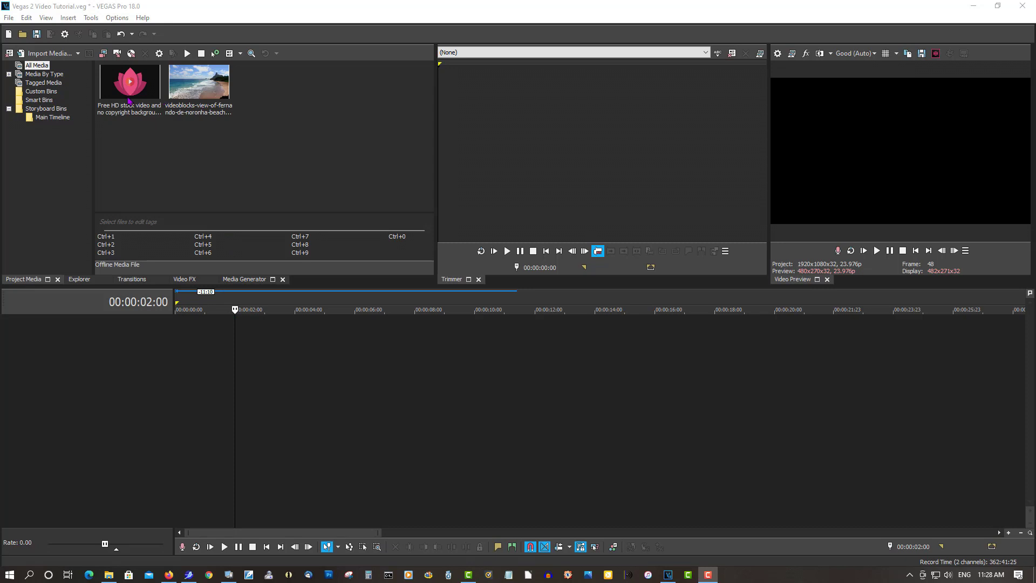
# Place the beach video on the timeline at 0:00 and add an empty video track above it
pyautogui.moveTo(192, 99); pyautogui.dragTo(225, 331)
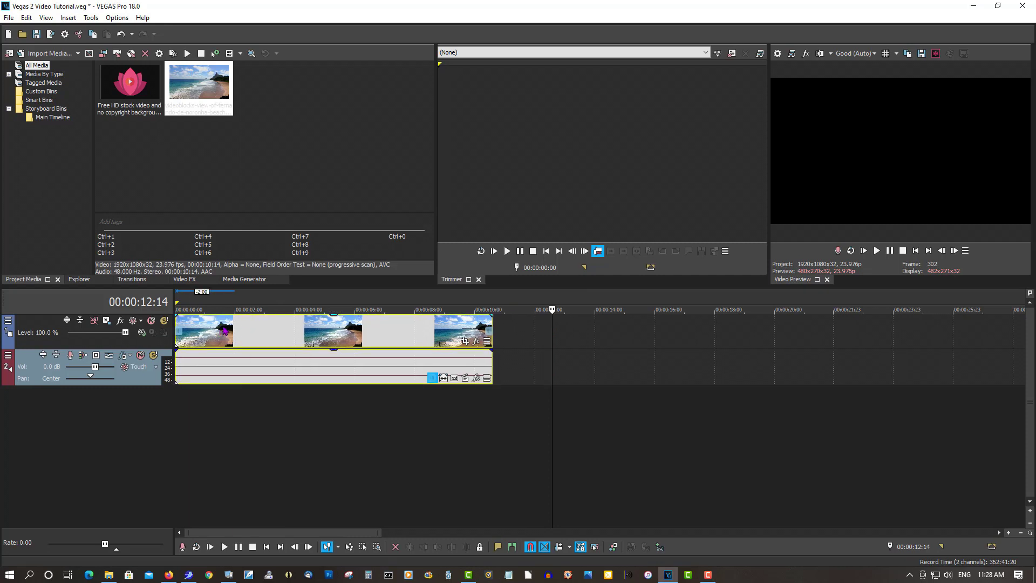
pyautogui.rightClick(512, 335)
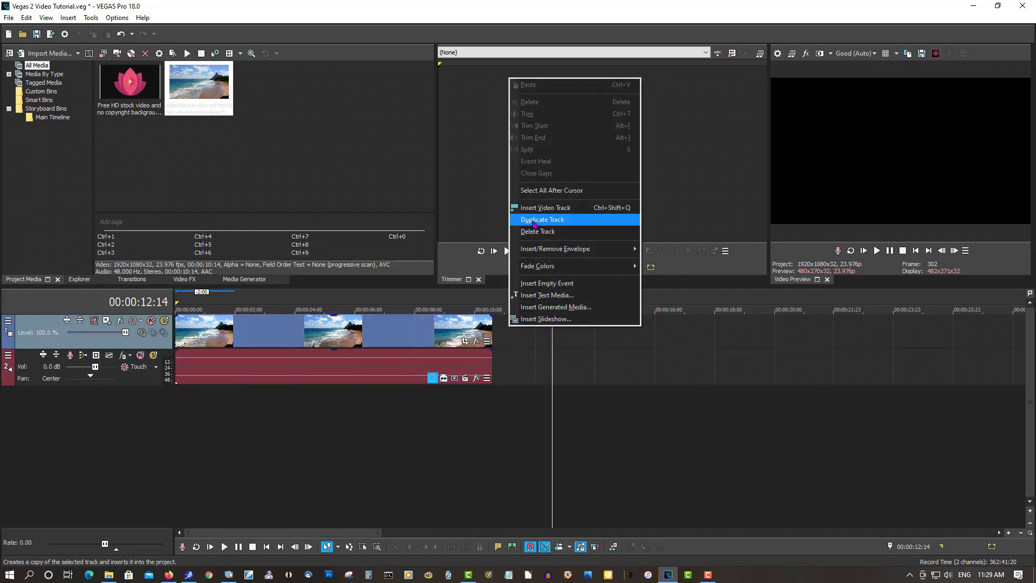
pyautogui.click(537, 209)
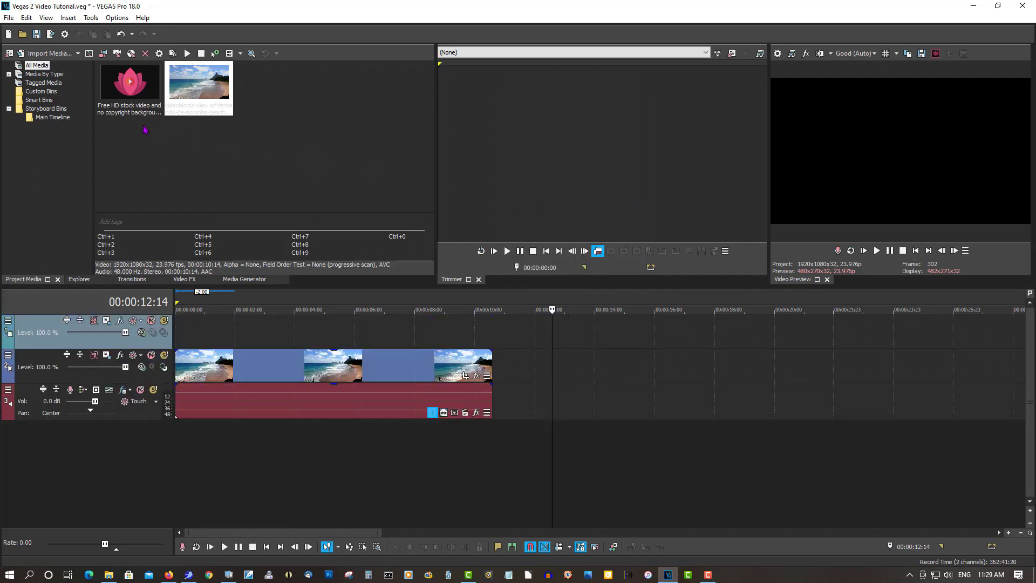
# Put the lotus stock video on the upper track at 0:00 and delete its audio
pyautogui.click(123, 111)
pyautogui.moveTo(113, 111); pyautogui.dragTo(259, 335)
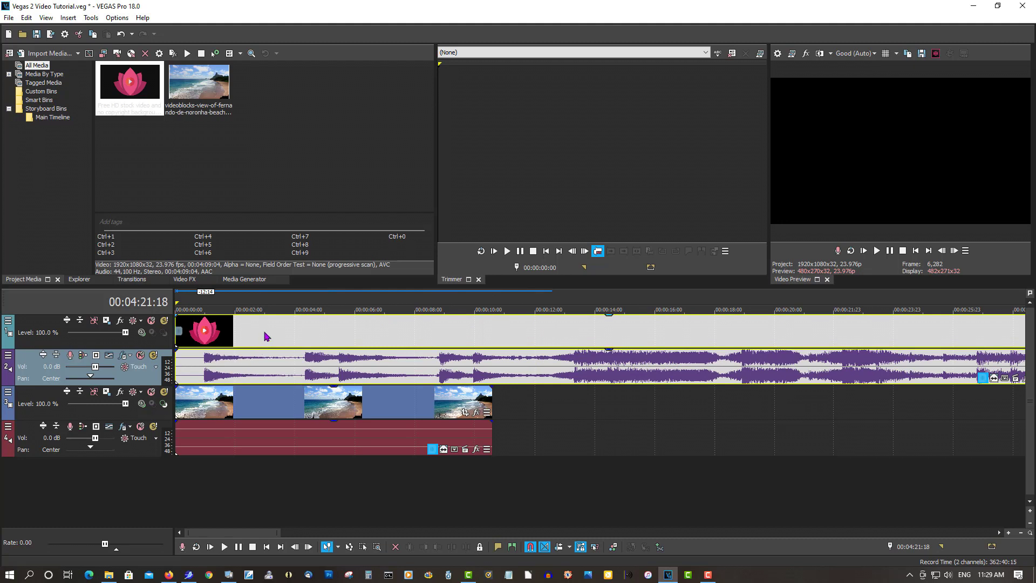
pyautogui.click(267, 369)
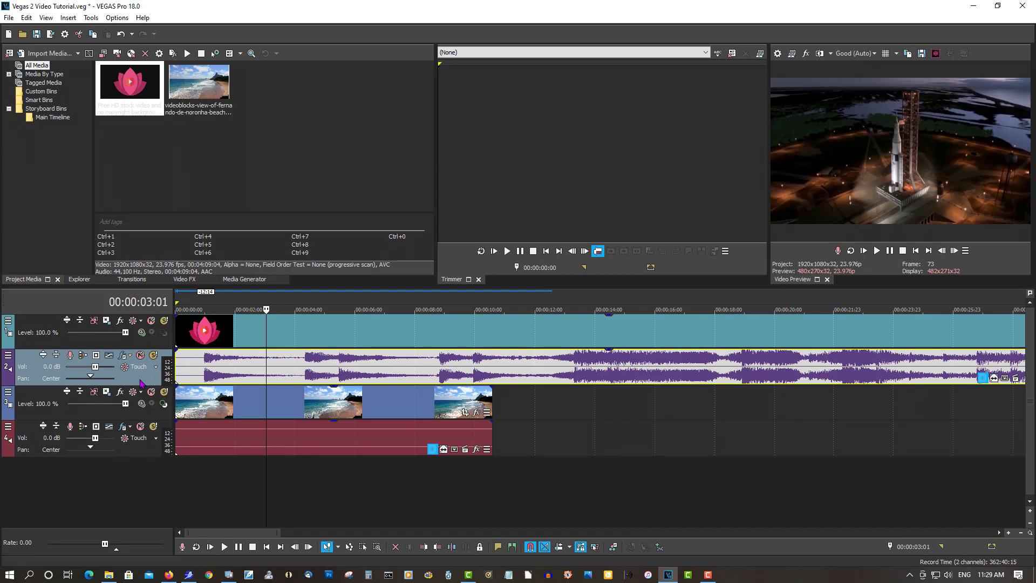
pyautogui.press('Delete')
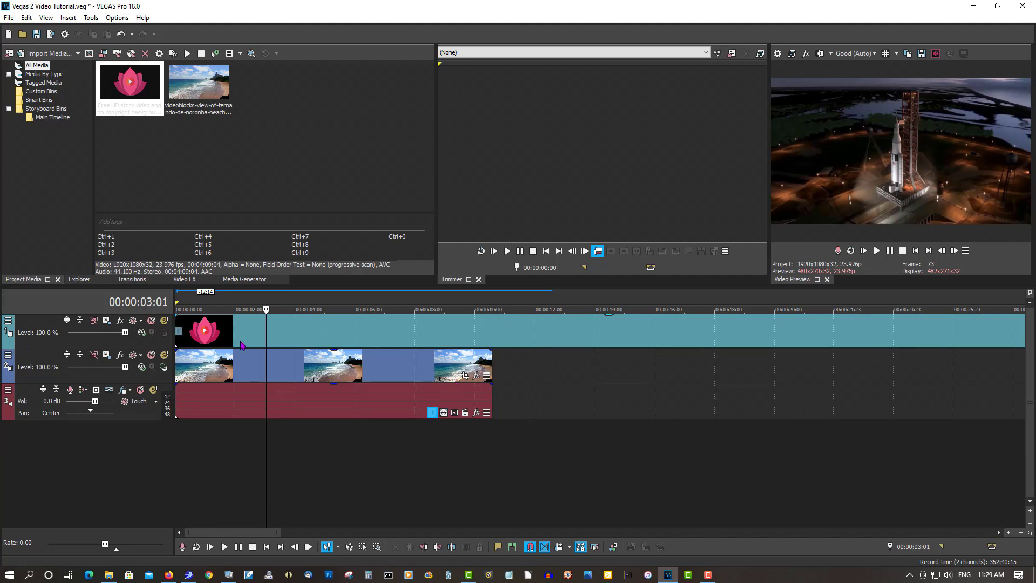
# Add a new top video track holding a text title that reads TOURISM
pyautogui.rightClick(161, 345)
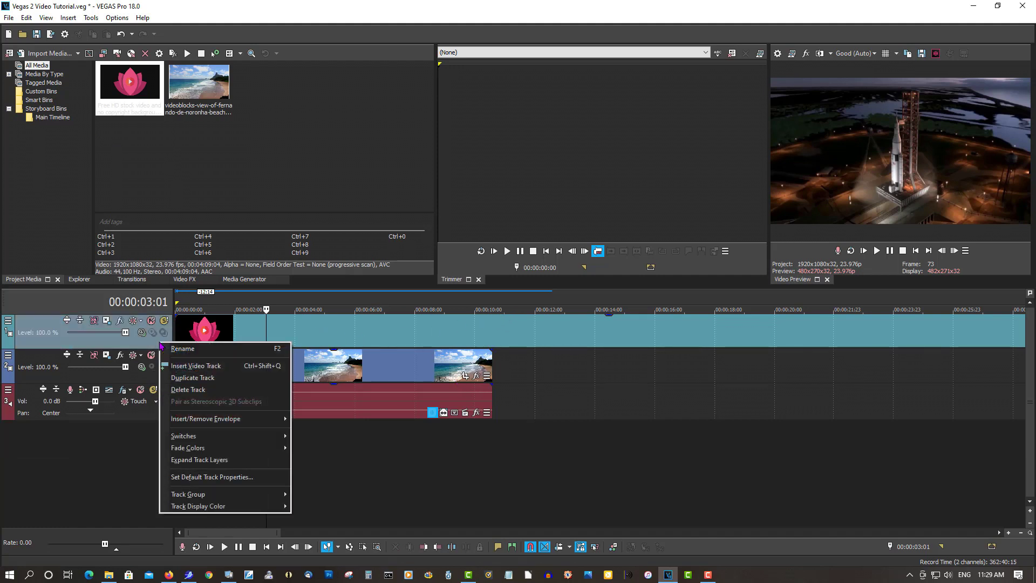
pyautogui.click(169, 370)
pyautogui.rightClick(221, 331)
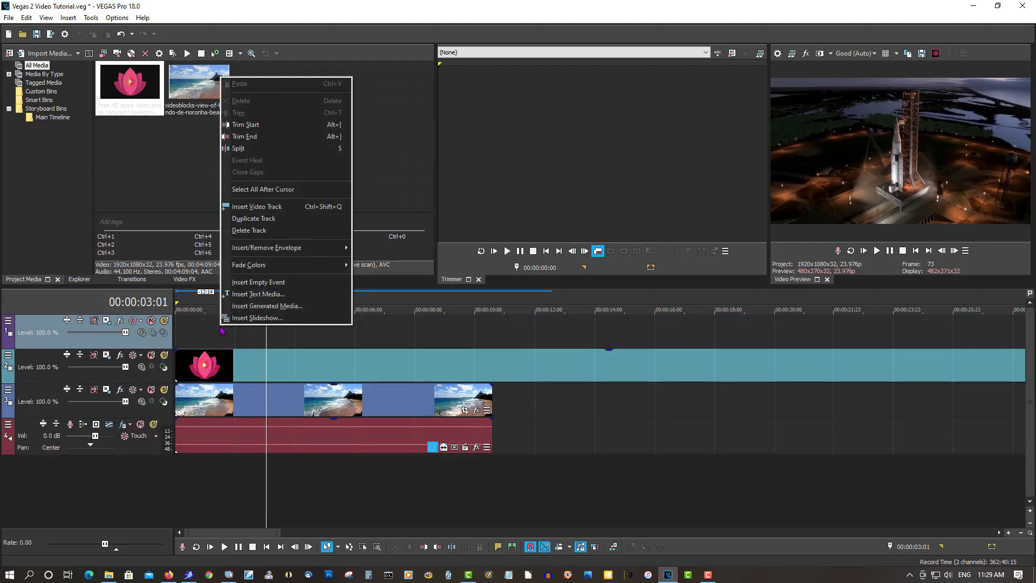
pyautogui.click(254, 294)
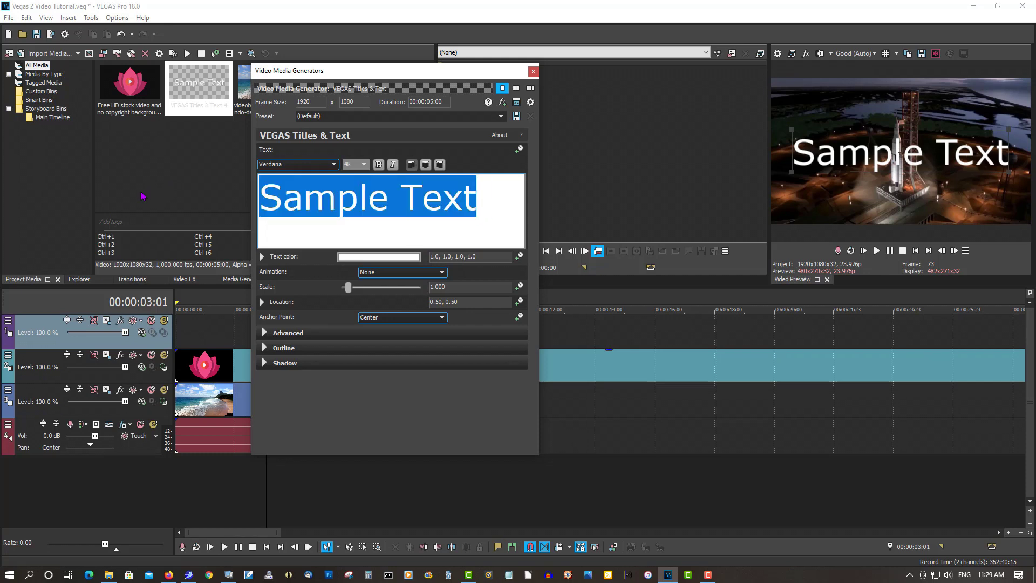
pyautogui.write('T')
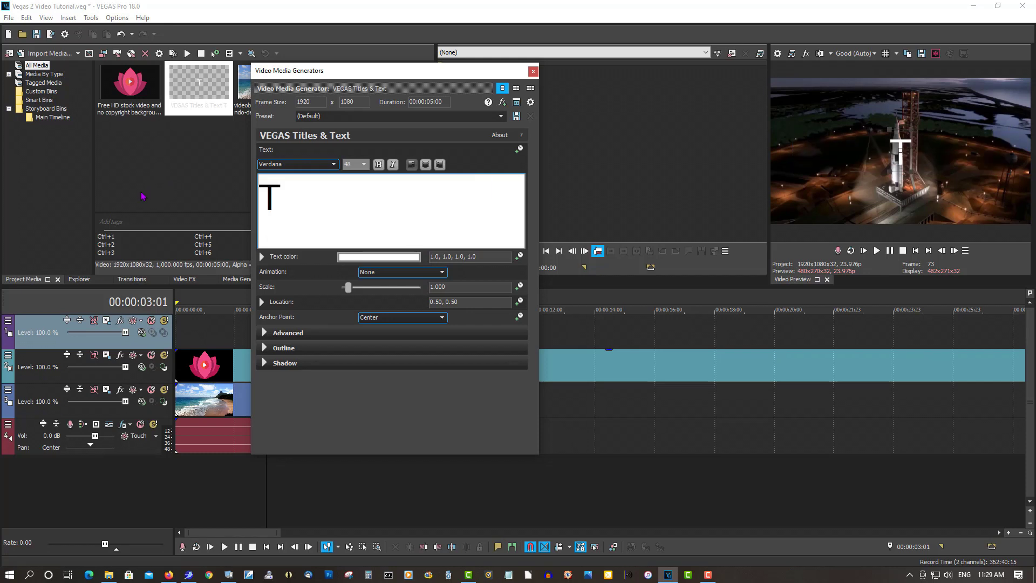
pyautogui.write('OU')
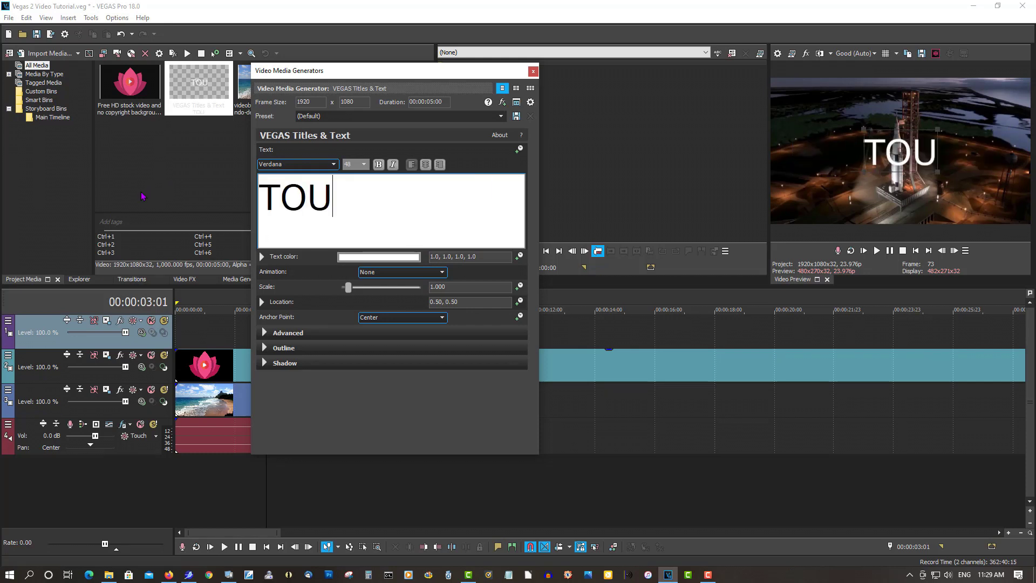
pyautogui.write('RISM')
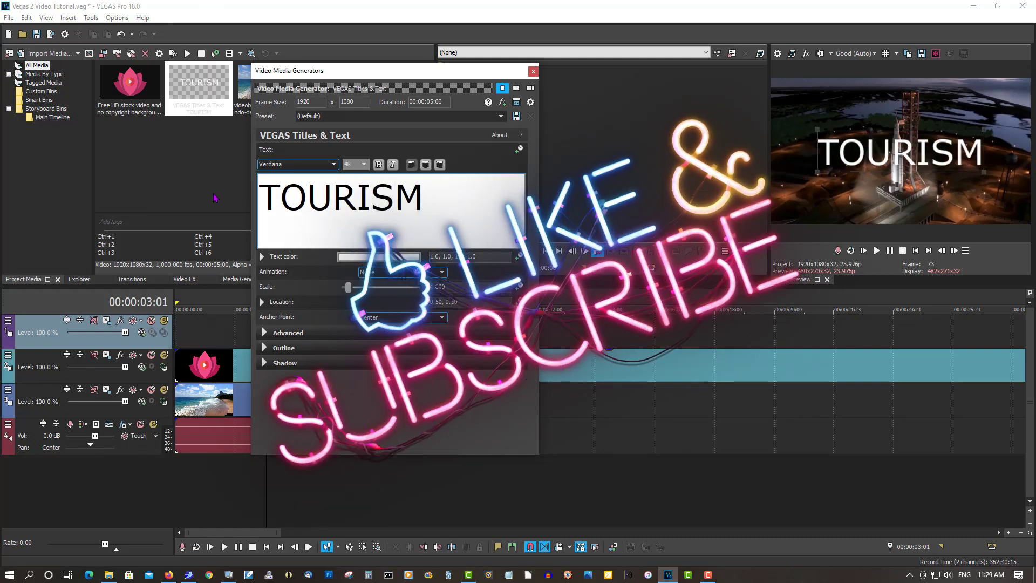
# Set the TOURISM text to Impact font and scale it to about 1.85
pyautogui.doubleClick(311, 174)
pyautogui.click(325, 165)
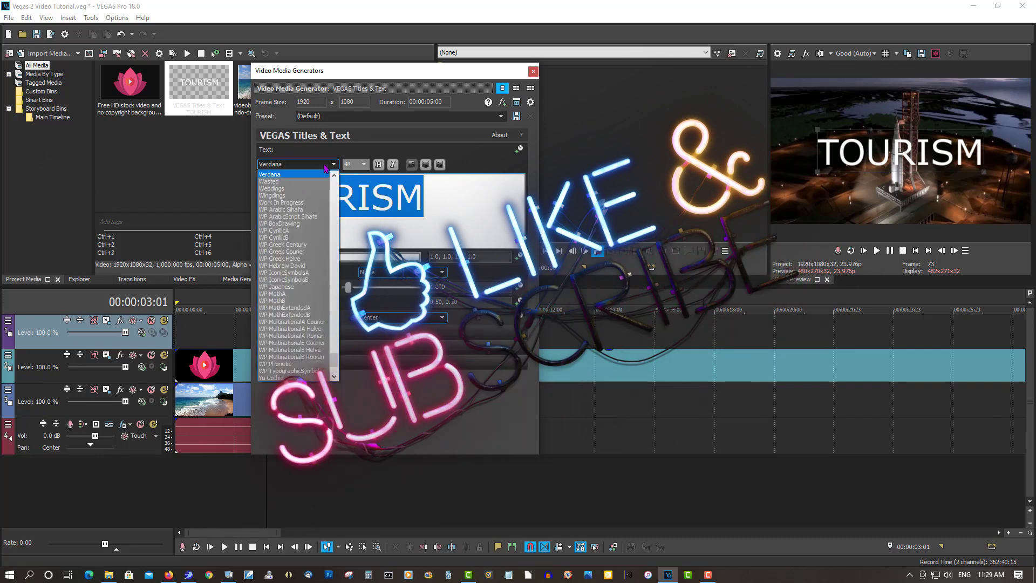
pyautogui.press('i')
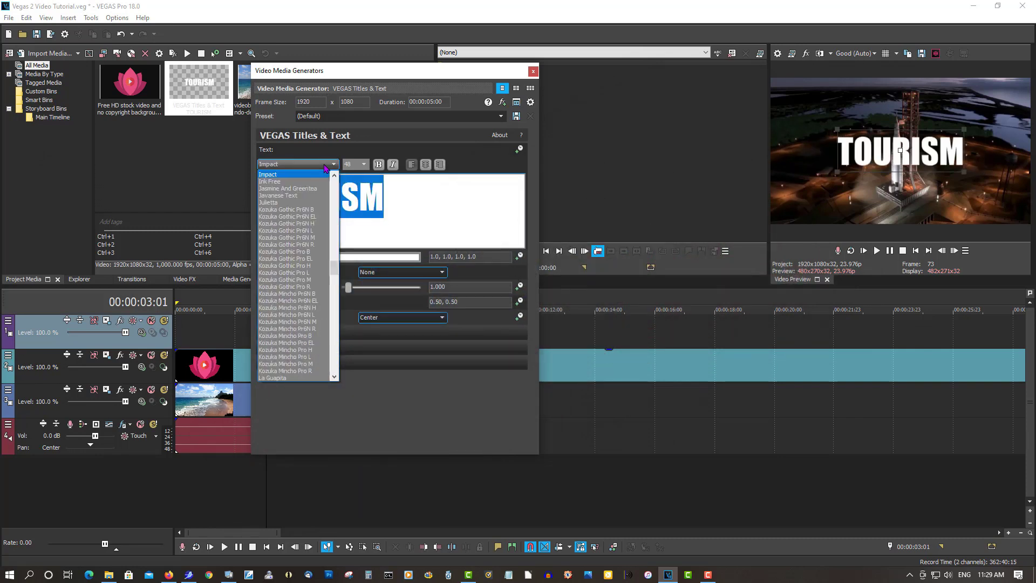
pyautogui.click(319, 174)
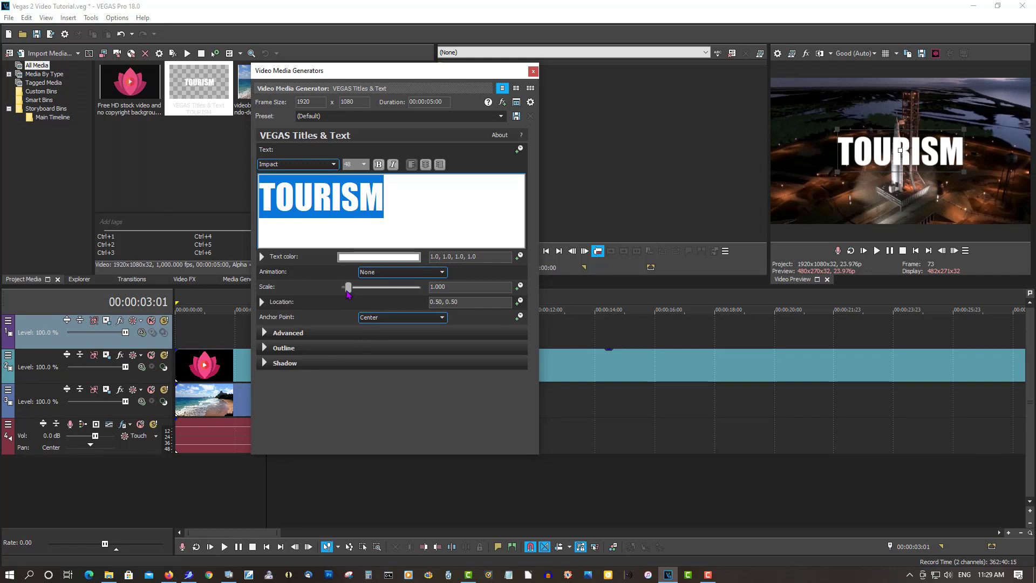
pyautogui.moveTo(352, 292); pyautogui.dragTo(360, 292)
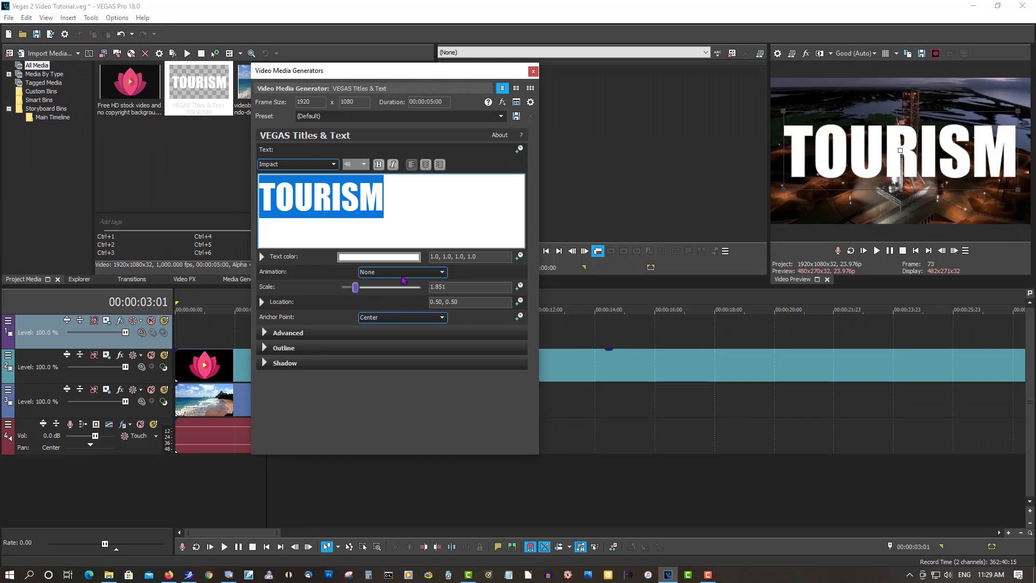
# Start the title at 0:00, set its track to Multiply (Mask), and make the spaceship track its child
pyautogui.click(533, 71)
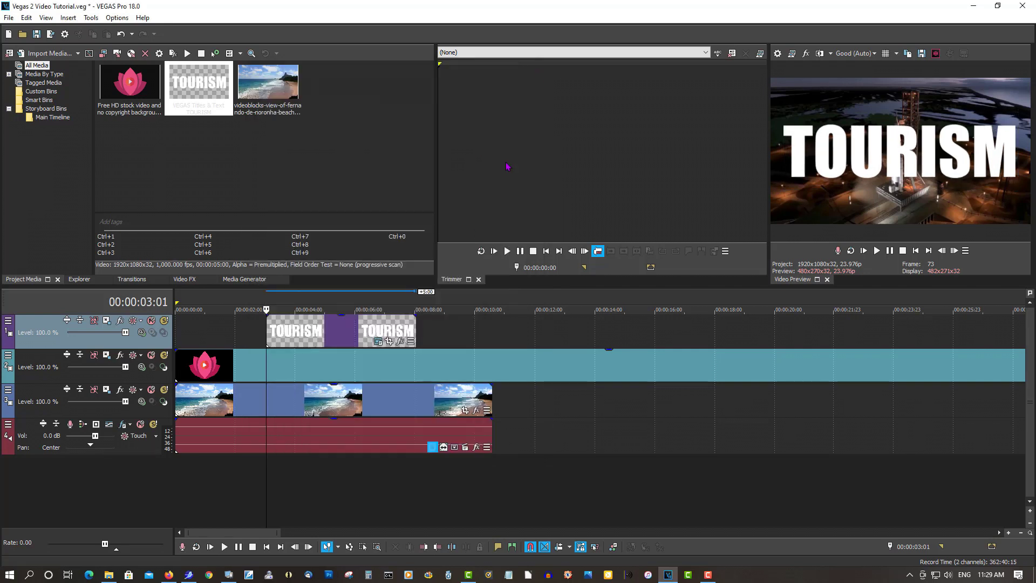
pyautogui.moveTo(319, 338); pyautogui.dragTo(216, 341)
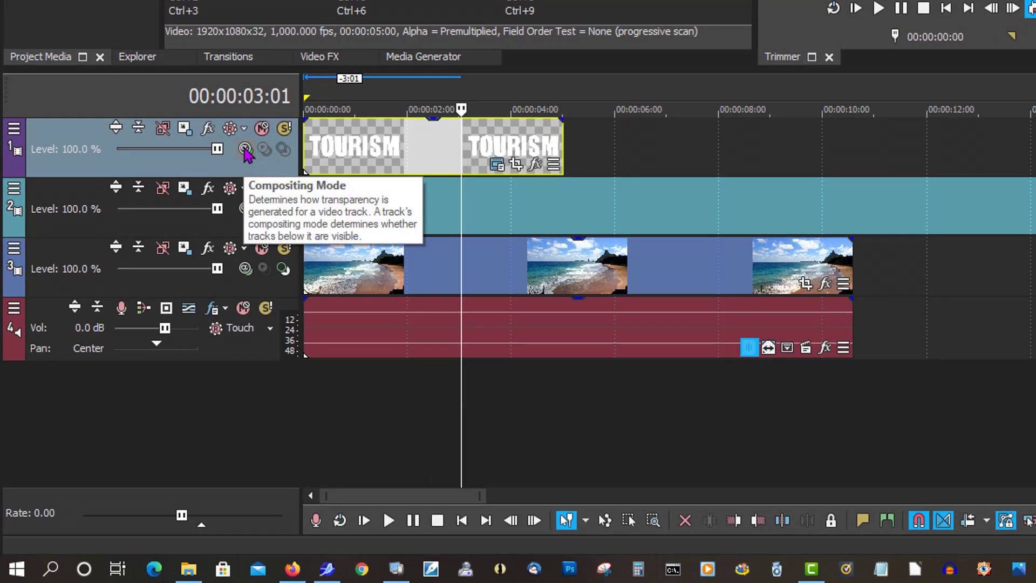
pyautogui.click(245, 149)
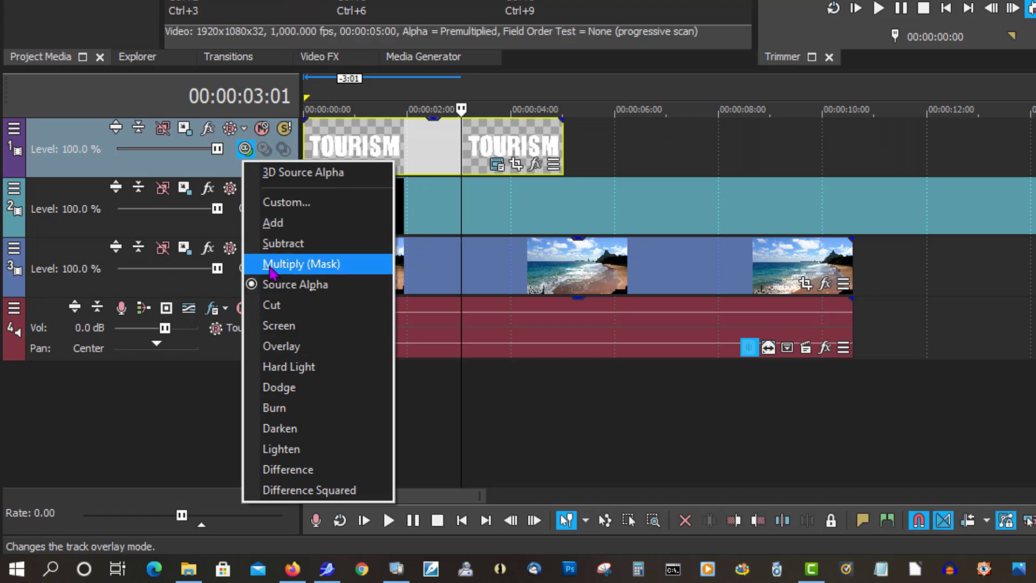
pyautogui.click(271, 265)
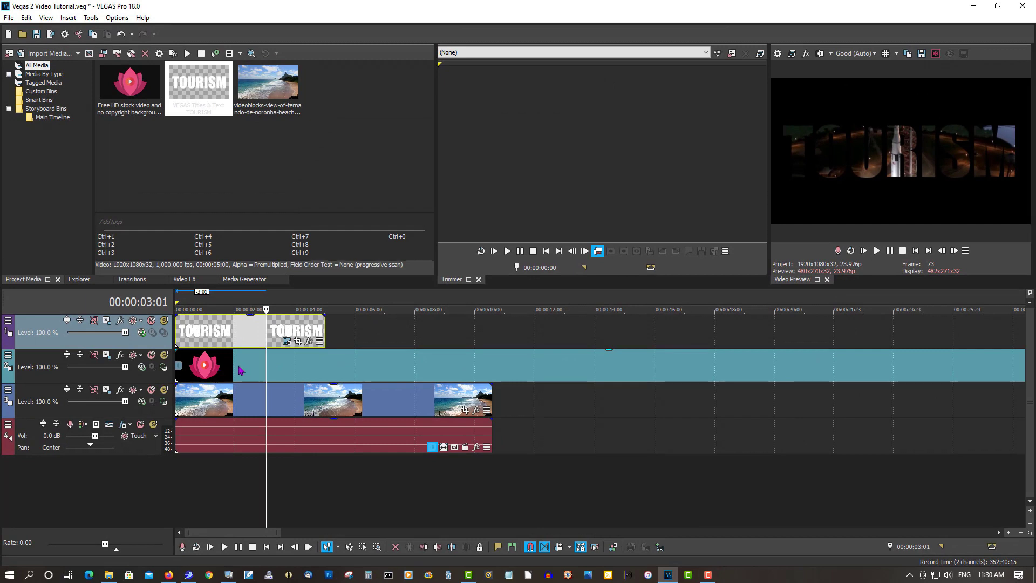
pyautogui.click(163, 366)
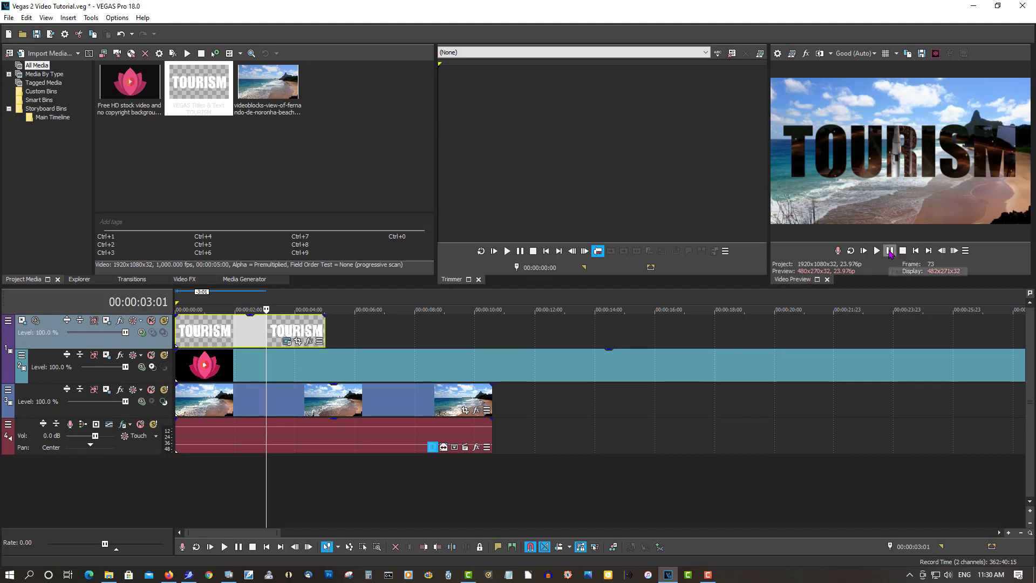
pyautogui.click(917, 252)
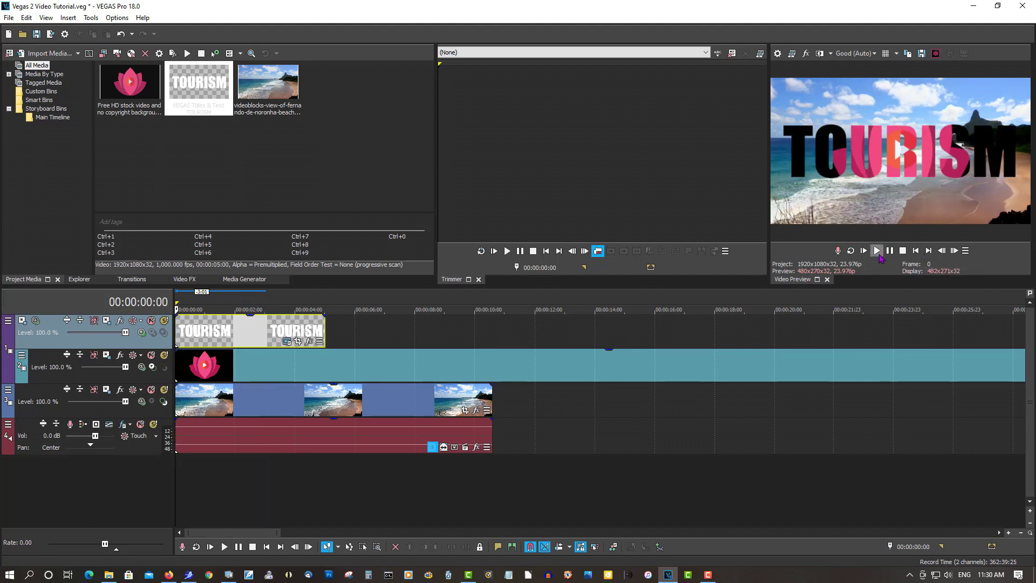
pyautogui.click(877, 251)
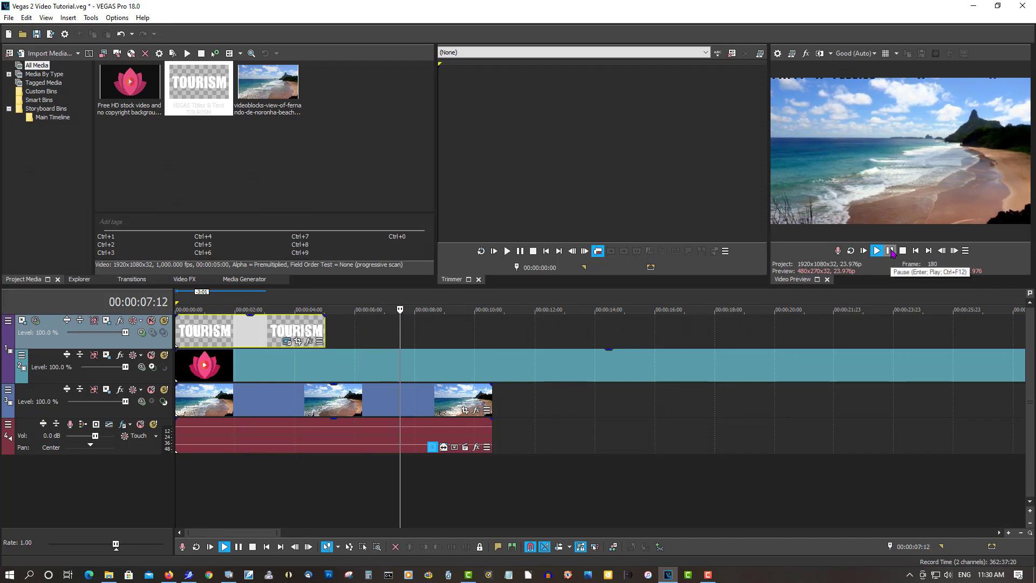
pyautogui.click(890, 251)
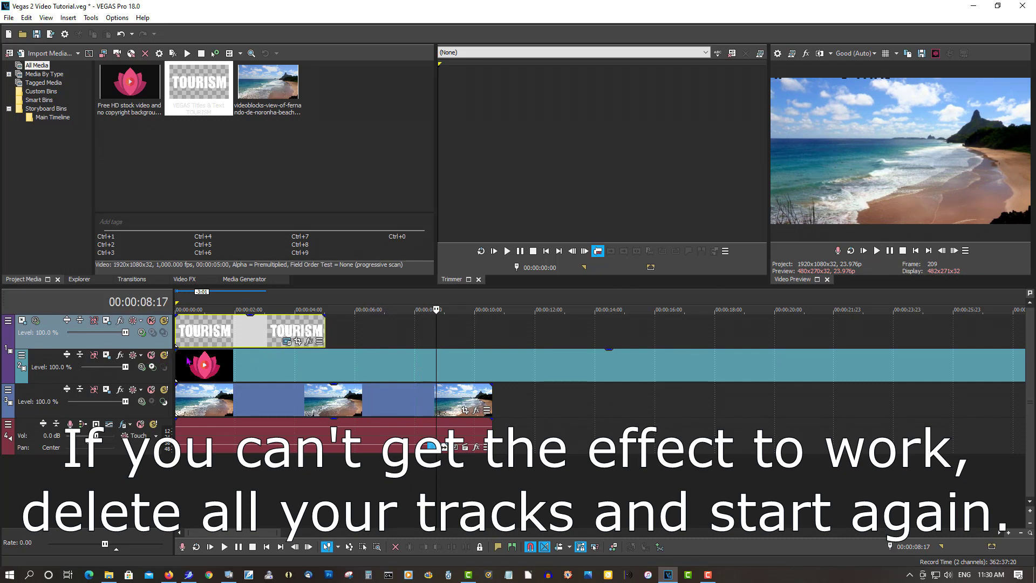
pyautogui.moveTo(175, 354); pyautogui.dragTo(370, 364)
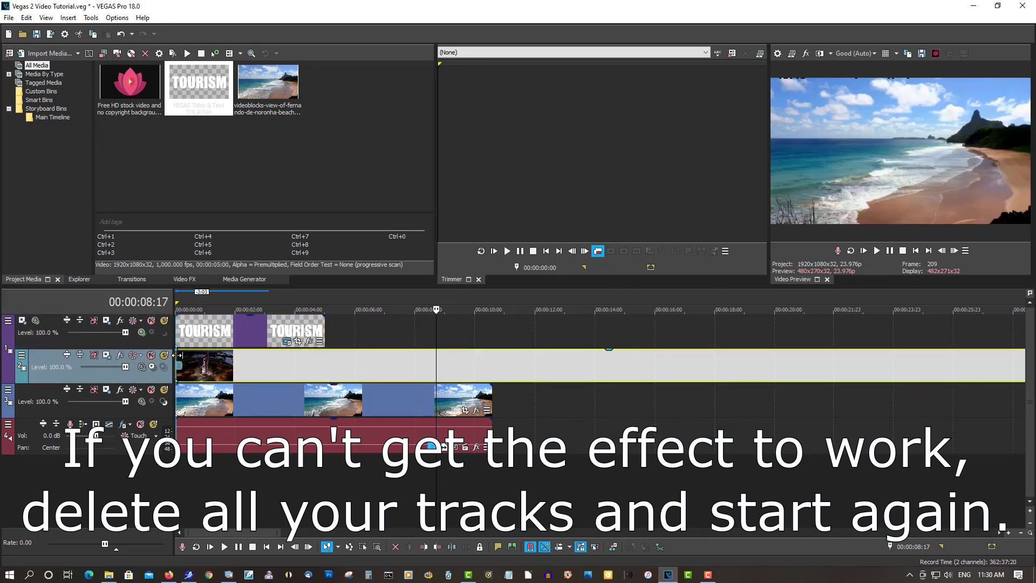
# Extend the TOURISM title event to about eight seconds, undoing an accidental rocket-clip trim
pyautogui.moveTo(177, 355); pyautogui.dragTo(265, 357)
pyautogui.hotkey('ctrl', 'z')
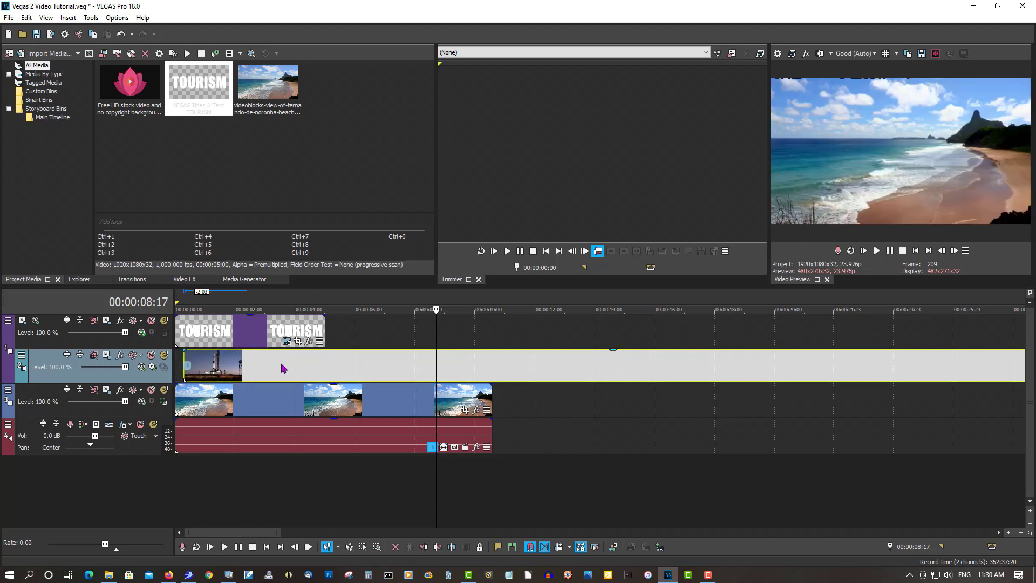
pyautogui.moveTo(325, 326); pyautogui.dragTo(414, 324)
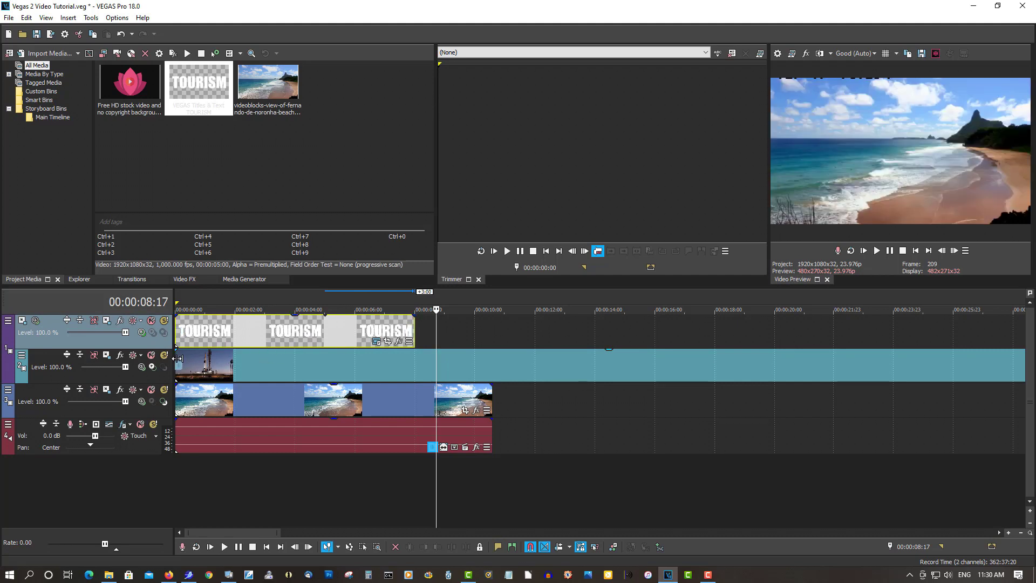
# Shift the rocket clip so it starts about 1.5 seconds in
pyautogui.moveTo(178, 357)
pyautogui.mouseDown()
pyautogui.moveTo(340, 367)
pyautogui.moveTo(178, 355)
pyautogui.mouseUp()
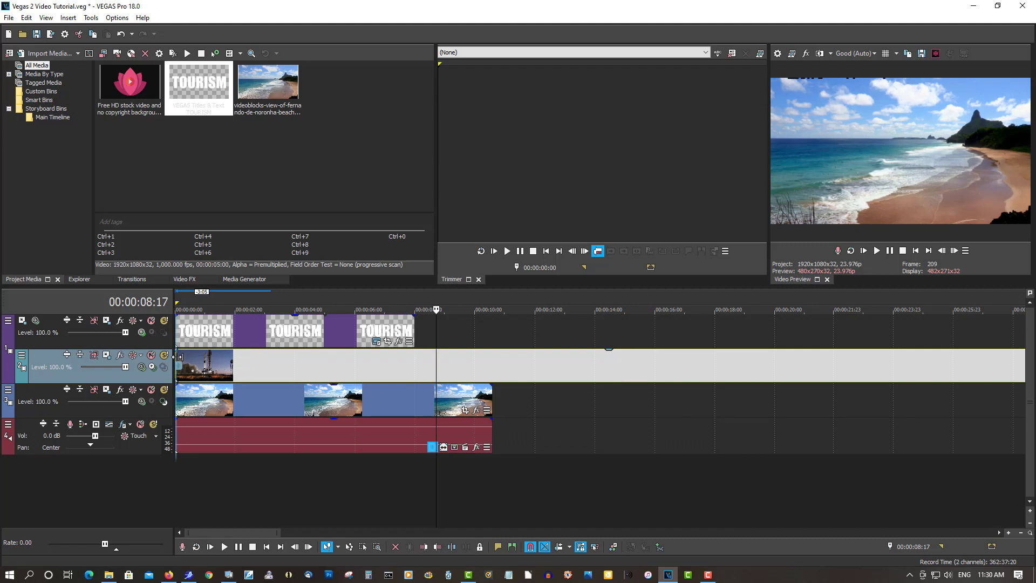
pyautogui.moveTo(178, 357); pyautogui.dragTo(220, 357)
pyautogui.hotkey('alt', '9')
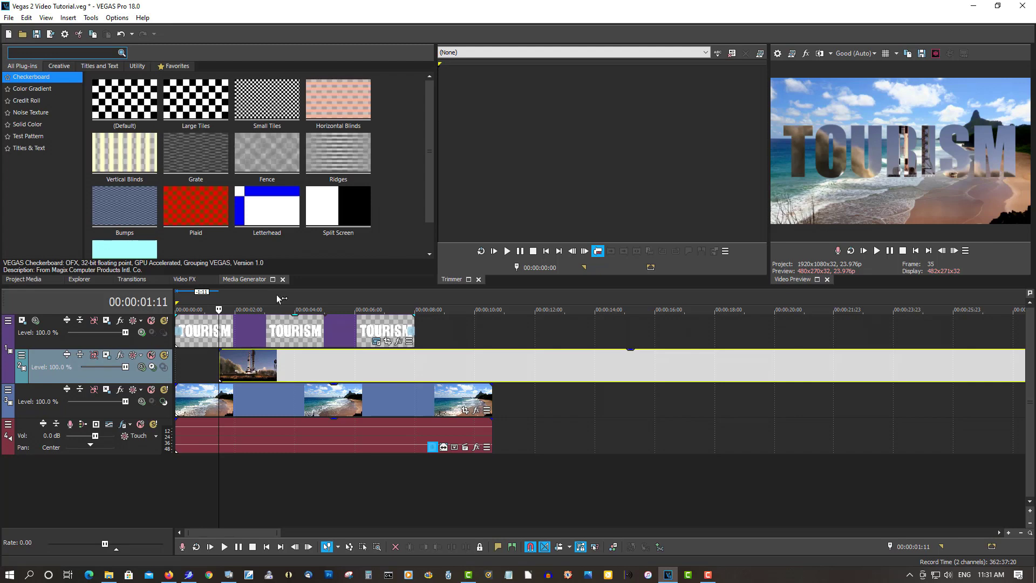
# Return the rocket clip to 0:00 after trial moves and rewind the playhead to the start
pyautogui.click(276, 294)
pyautogui.moveTo(234, 356); pyautogui.dragTo(320, 362)
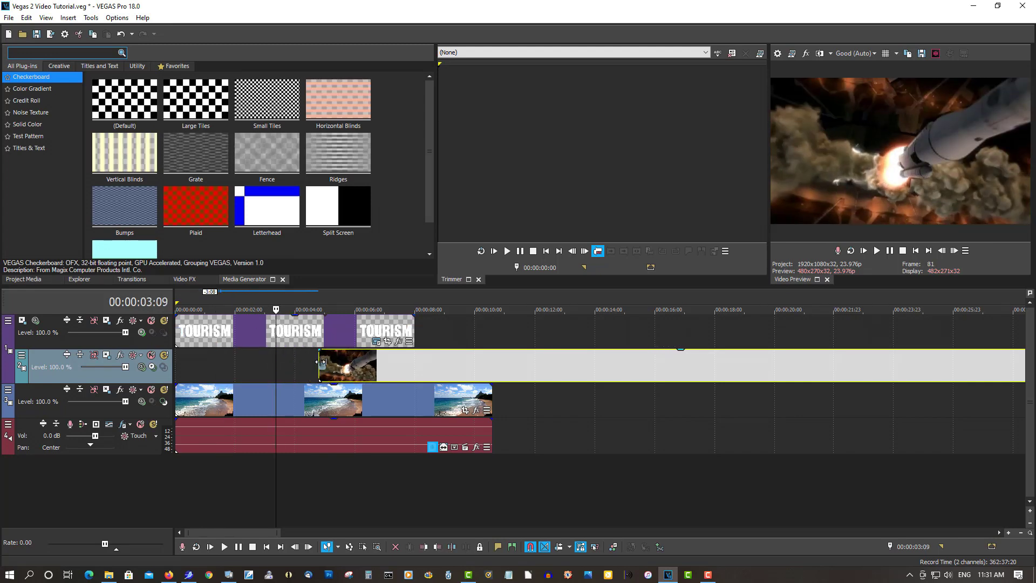
pyautogui.moveTo(393, 367); pyautogui.dragTo(267, 370)
pyautogui.click(303, 372)
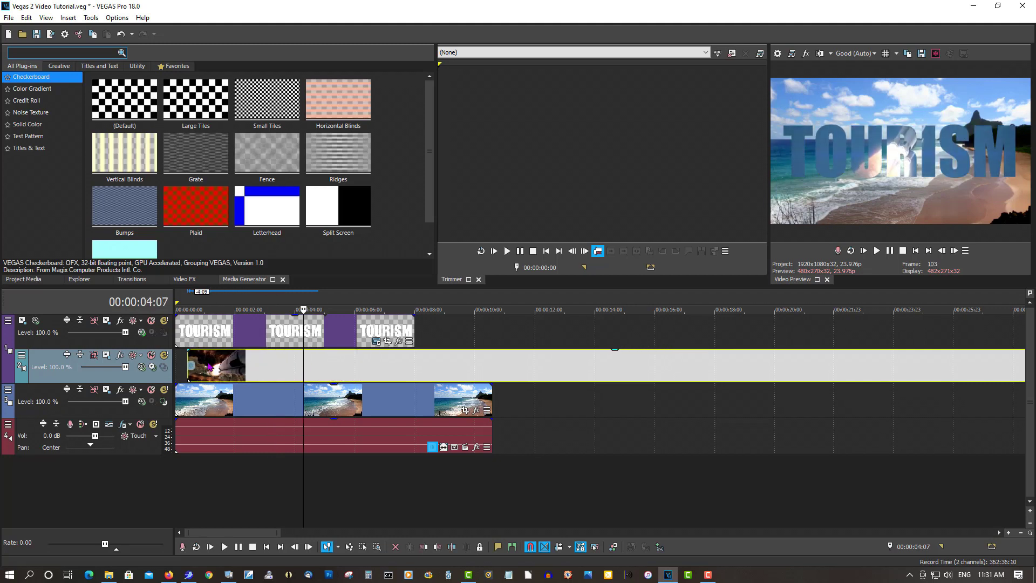
pyautogui.moveTo(188, 357); pyautogui.dragTo(250, 359)
pyautogui.hotkey('ctrl', 'z')
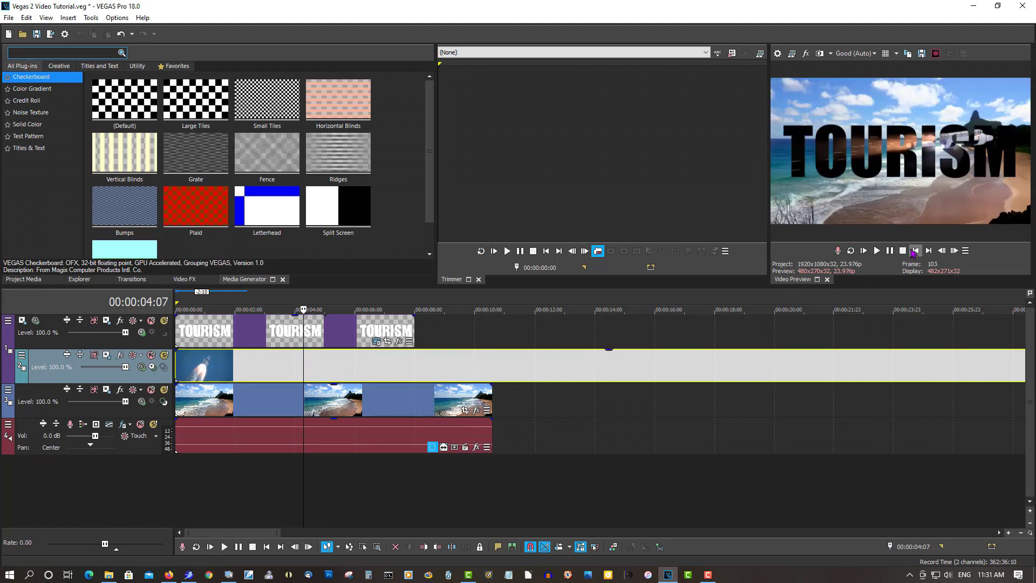
pyautogui.click(915, 251)
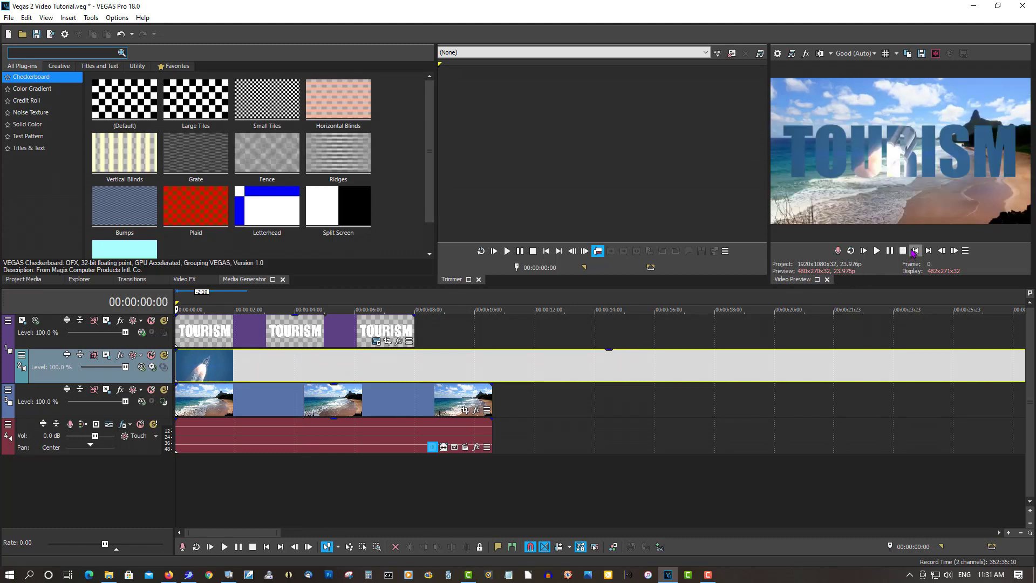
pyautogui.click(879, 252)
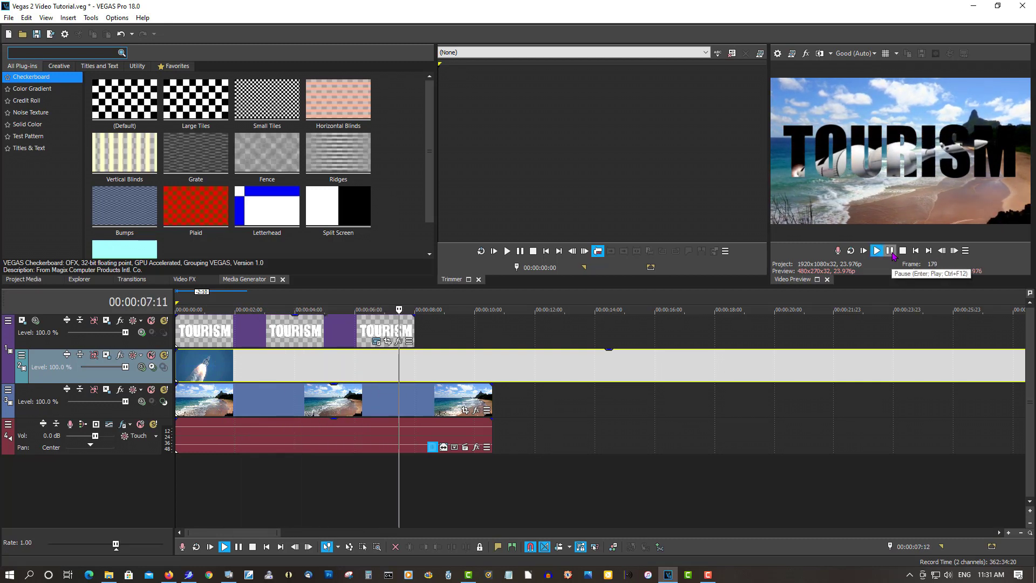
pyautogui.click(891, 252)
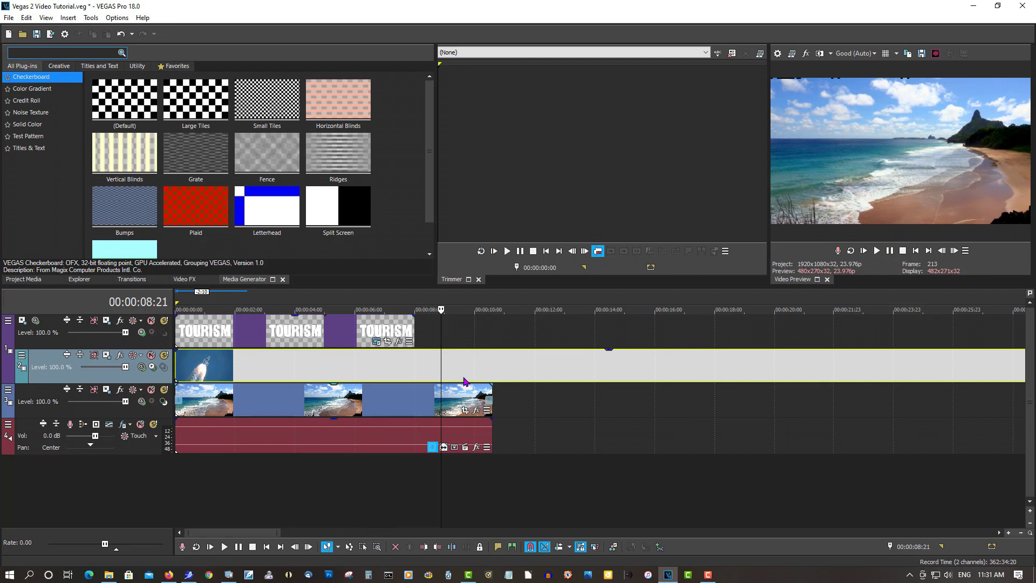
# Stretch the last TOURISM title and rocket clip to end with the beach clip near 10.5 seconds
pyautogui.moveTo(414, 324); pyautogui.dragTo(487, 324)
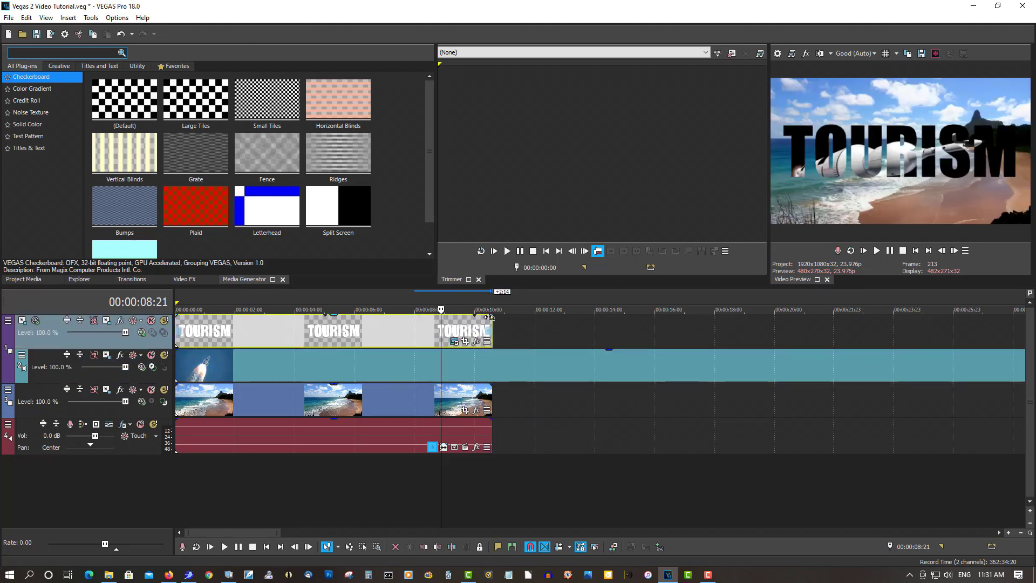
pyautogui.click(492, 310)
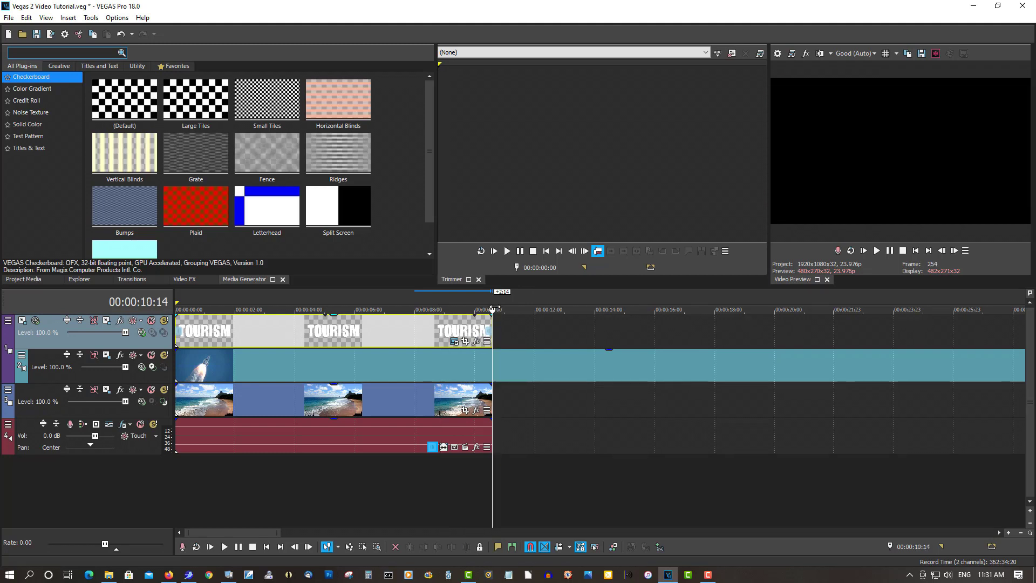
pyautogui.click(490, 364)
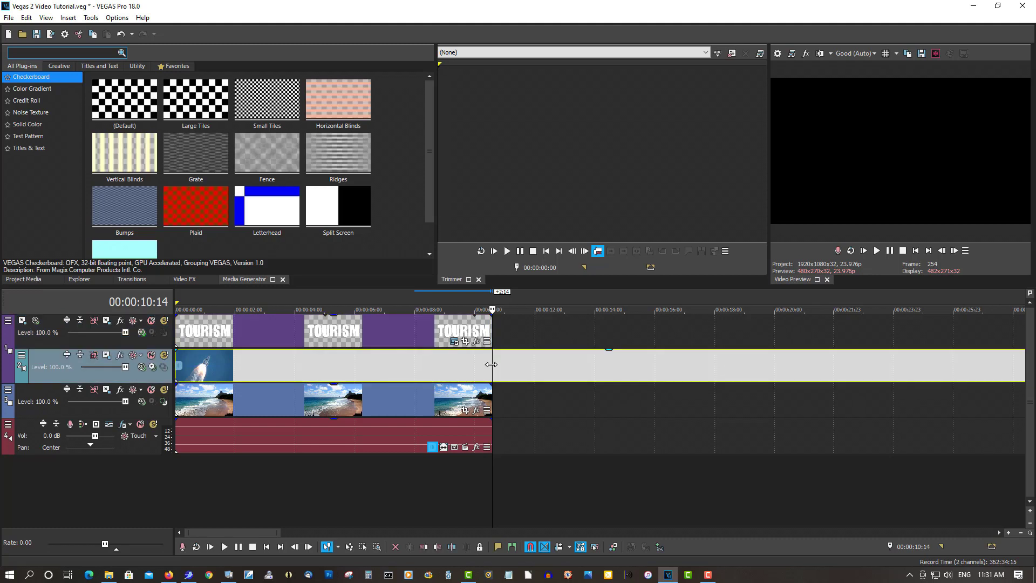
pyautogui.hotkey('ctrl', 'v')
pyautogui.click(512, 369)
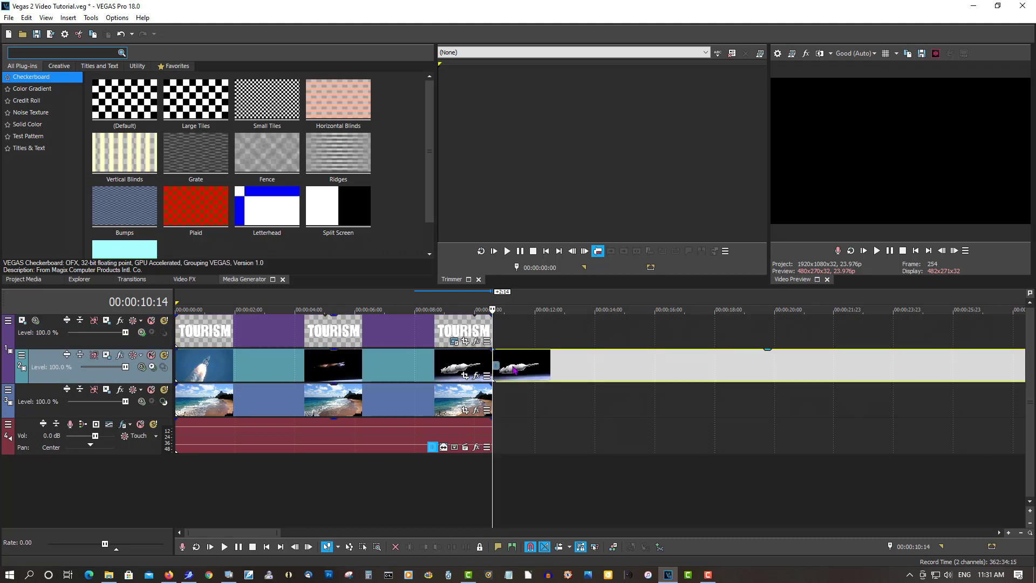
pyautogui.hotkey('ctrl', 'z')
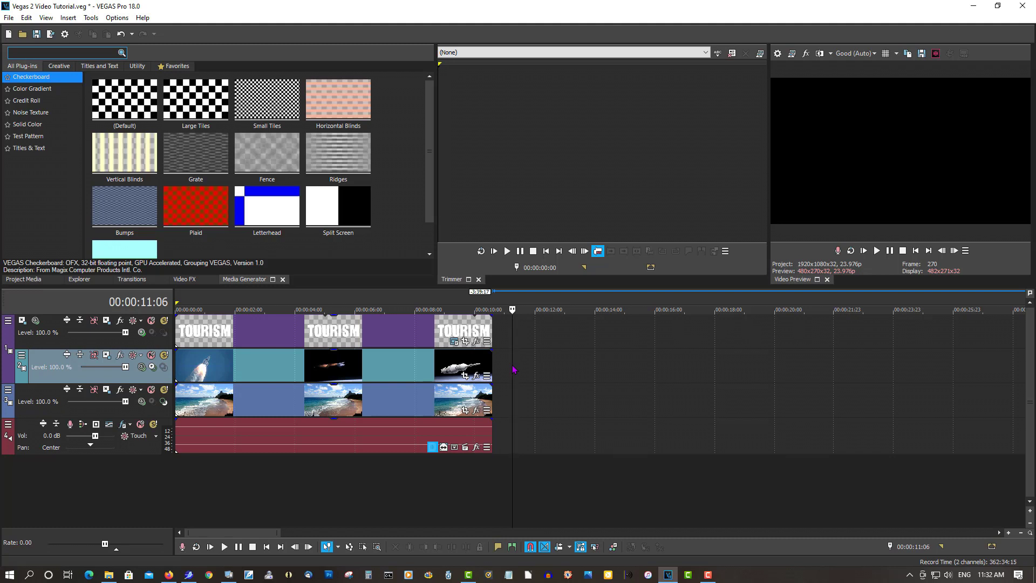
pyautogui.click(915, 251)
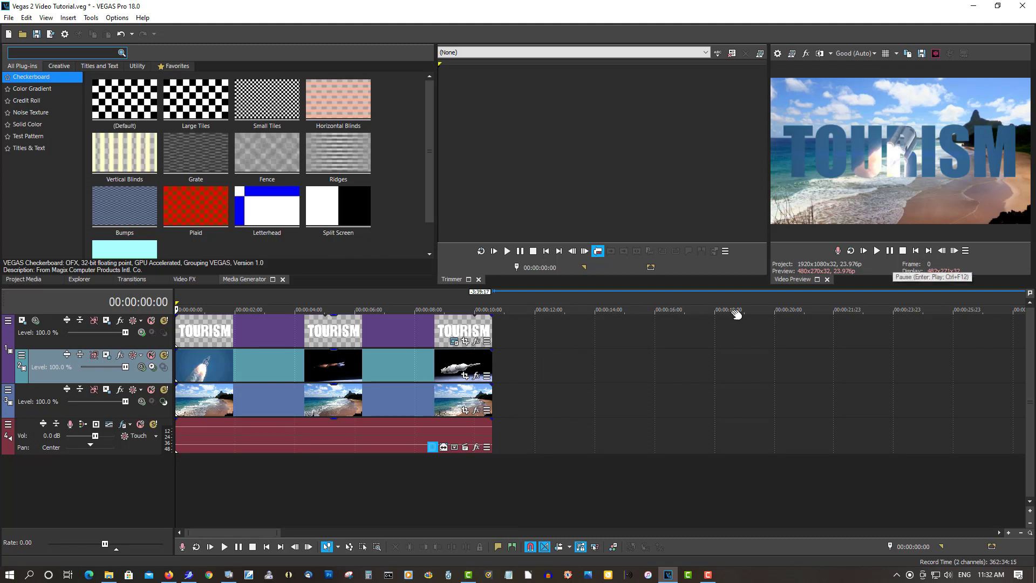
pyautogui.click(454, 341)
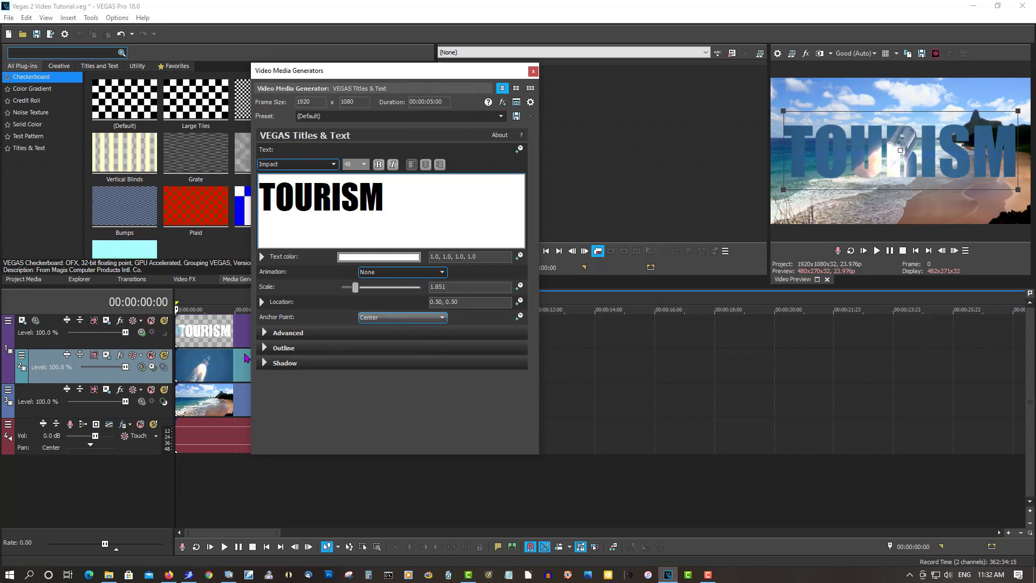
# Give the TOURISM text a near-black outline of width 2.789 and close the text generator
pyautogui.click(264, 347)
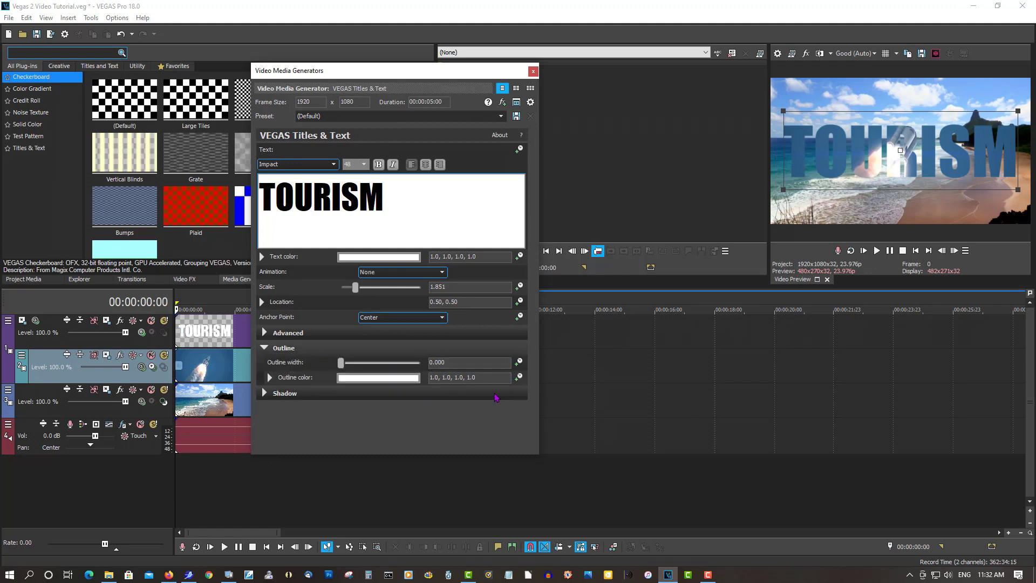
pyautogui.click(378, 377)
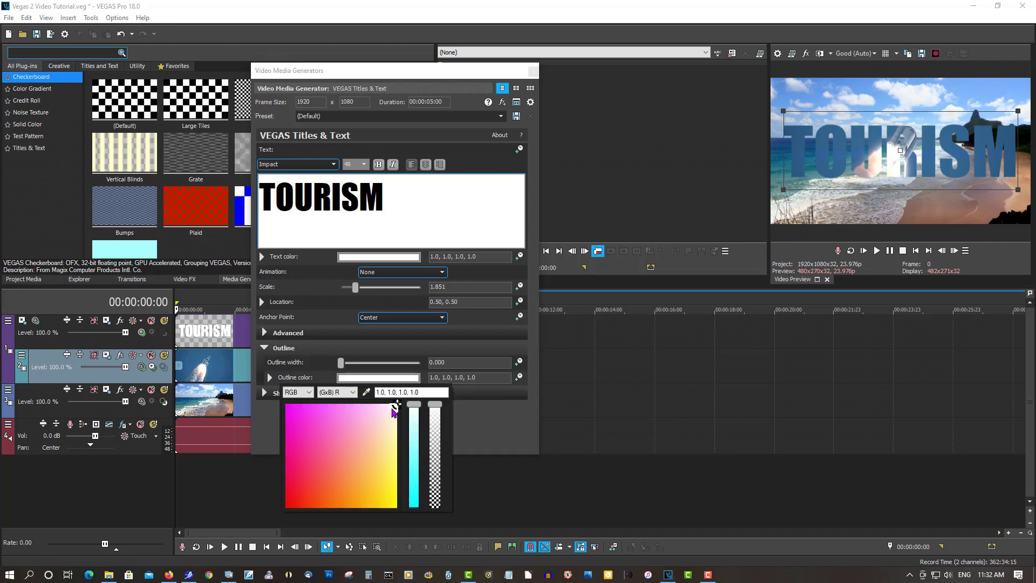
pyautogui.moveTo(413, 409); pyautogui.dragTo(405, 517)
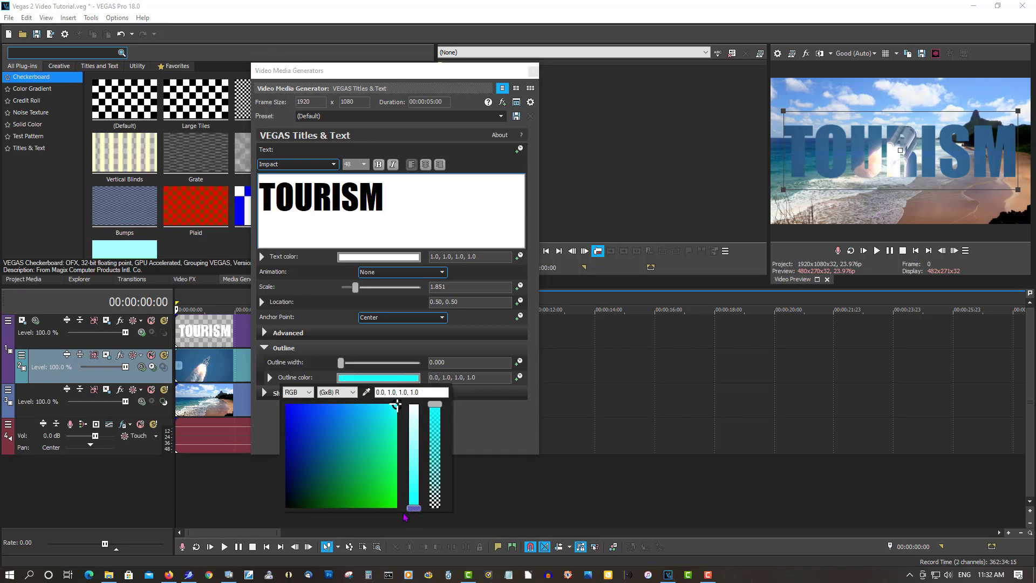
pyautogui.click(290, 502)
pyautogui.click(342, 375)
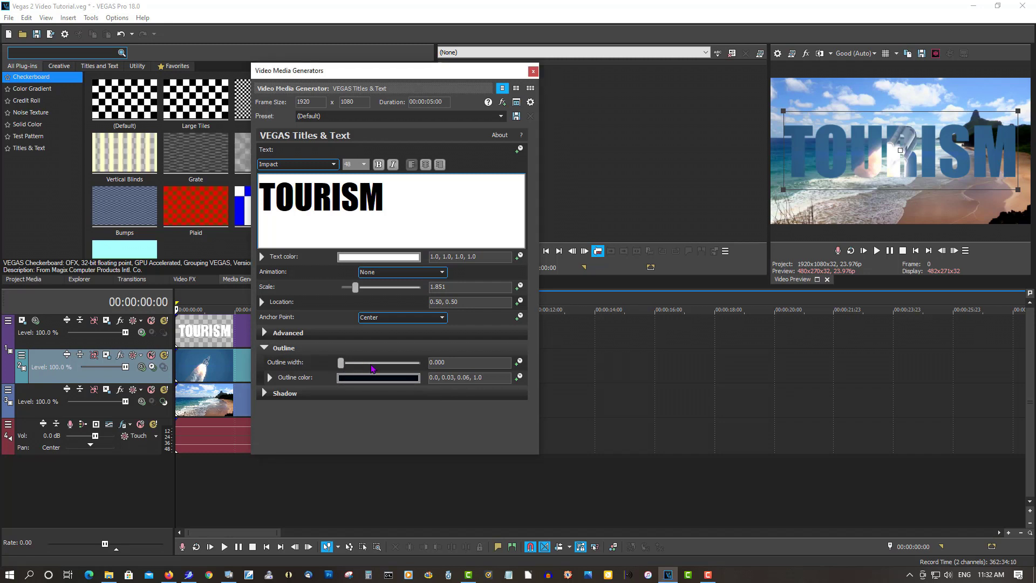
pyautogui.moveTo(342, 363); pyautogui.dragTo(364, 366)
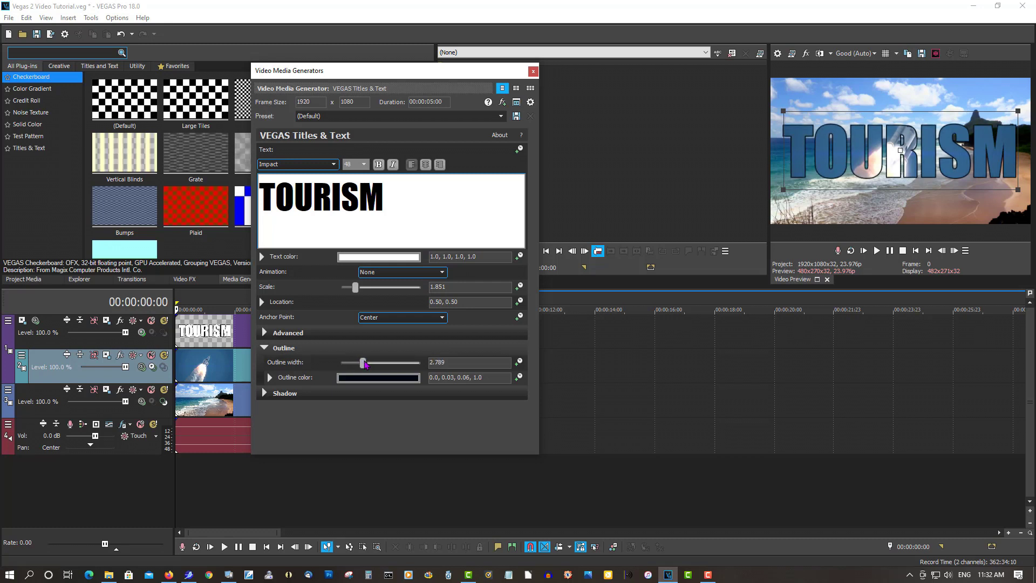
pyautogui.click(533, 71)
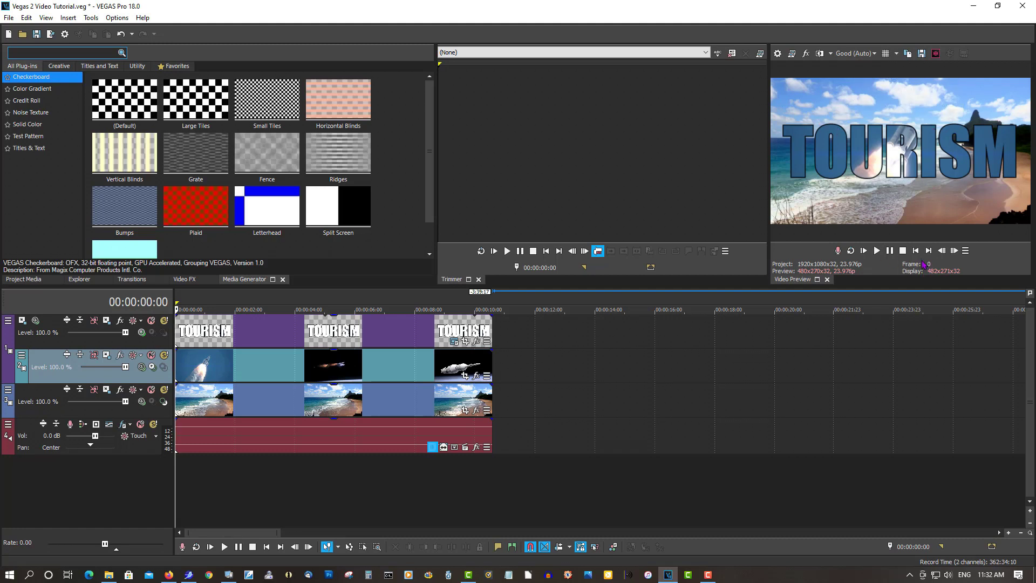
pyautogui.click(877, 251)
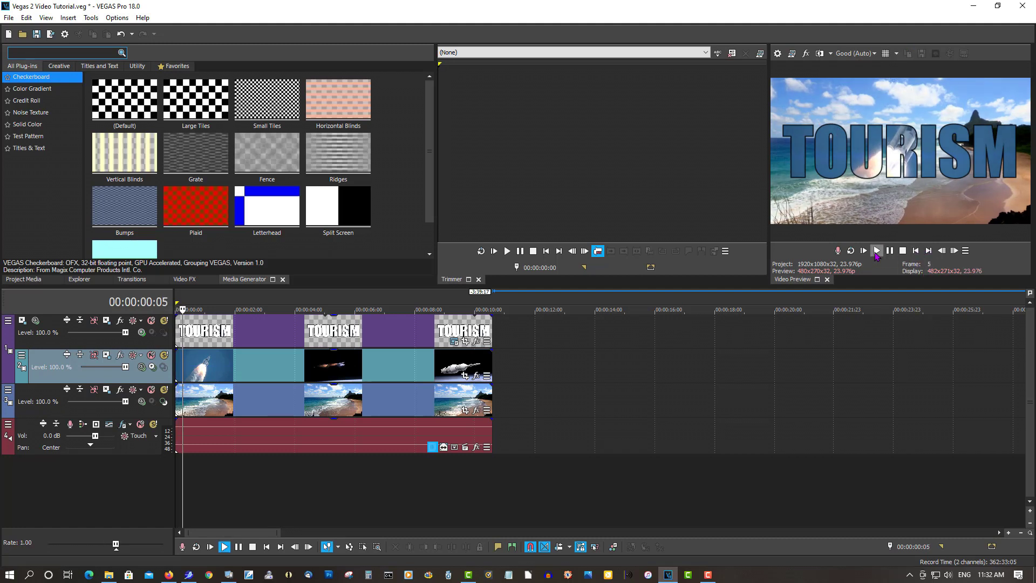